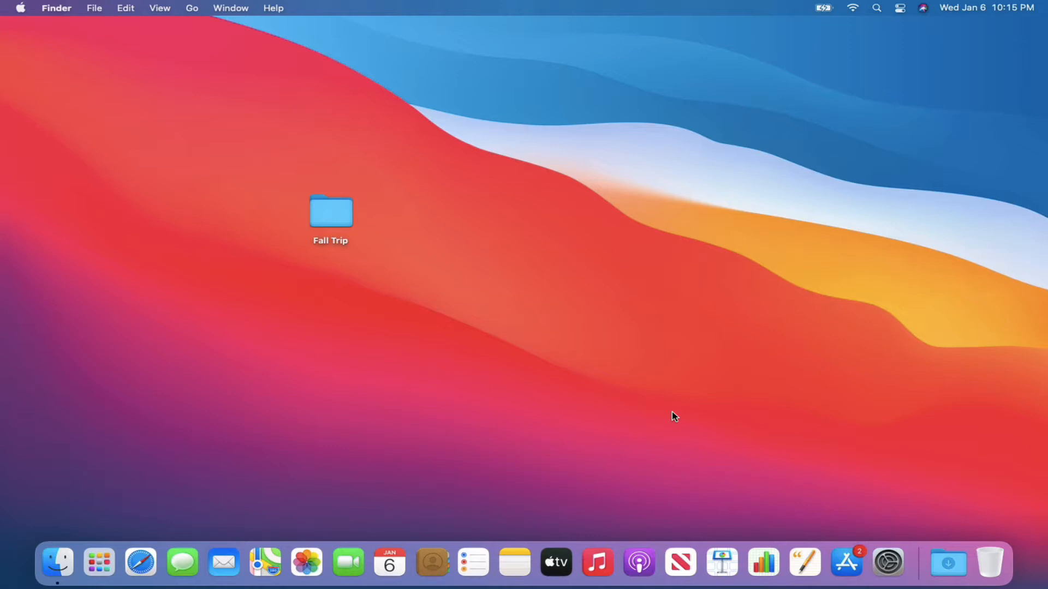
Open the Fall Trip folder on the desktop.
click(345, 219)
double_click(345, 220)
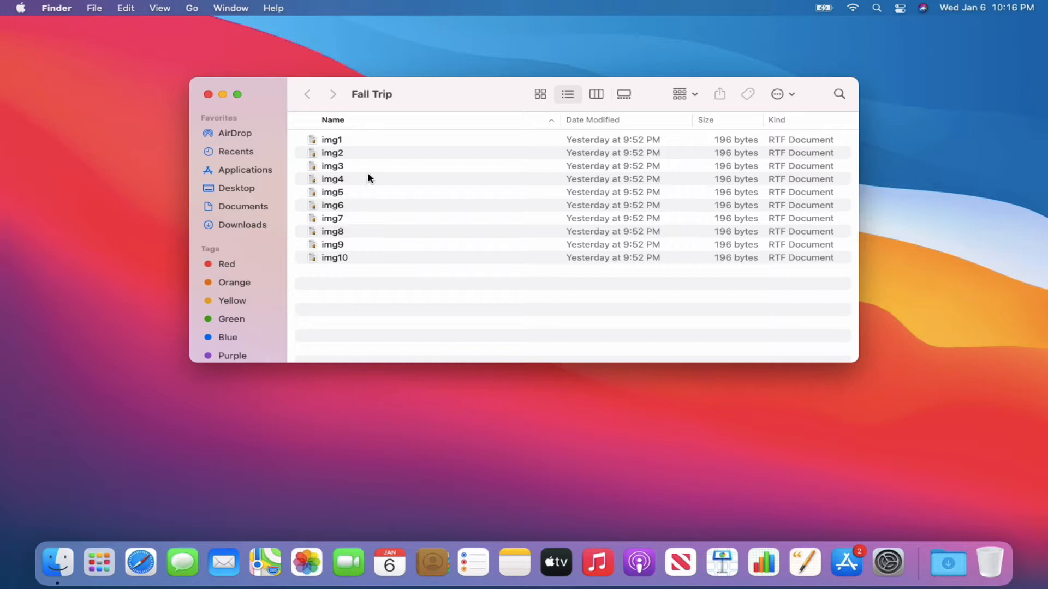
Select the files img1 through img5 as a continuous range and clear the selection.
click(356, 143)
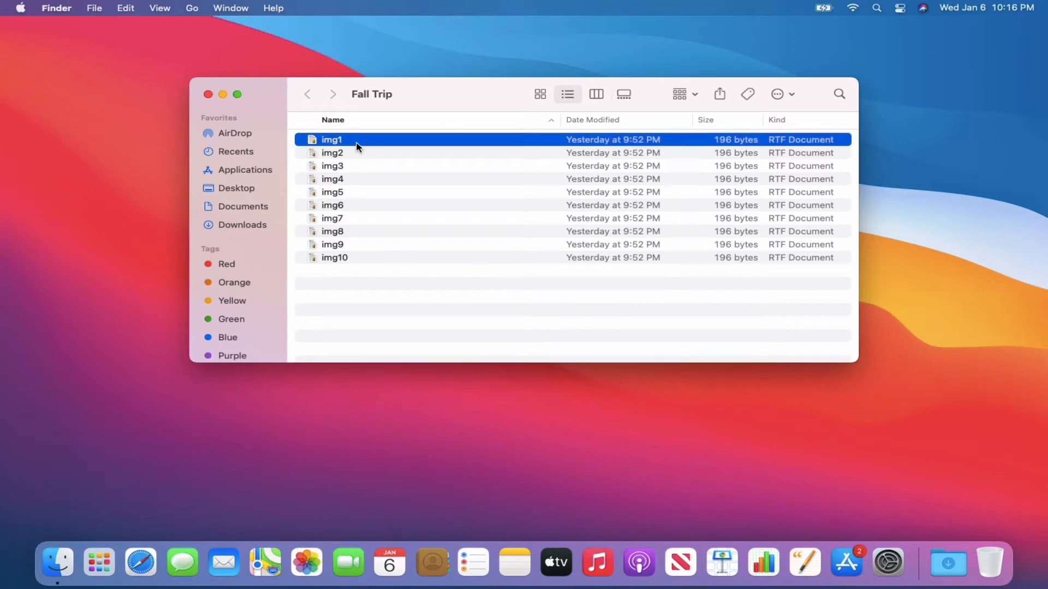
shift+click(357, 196)
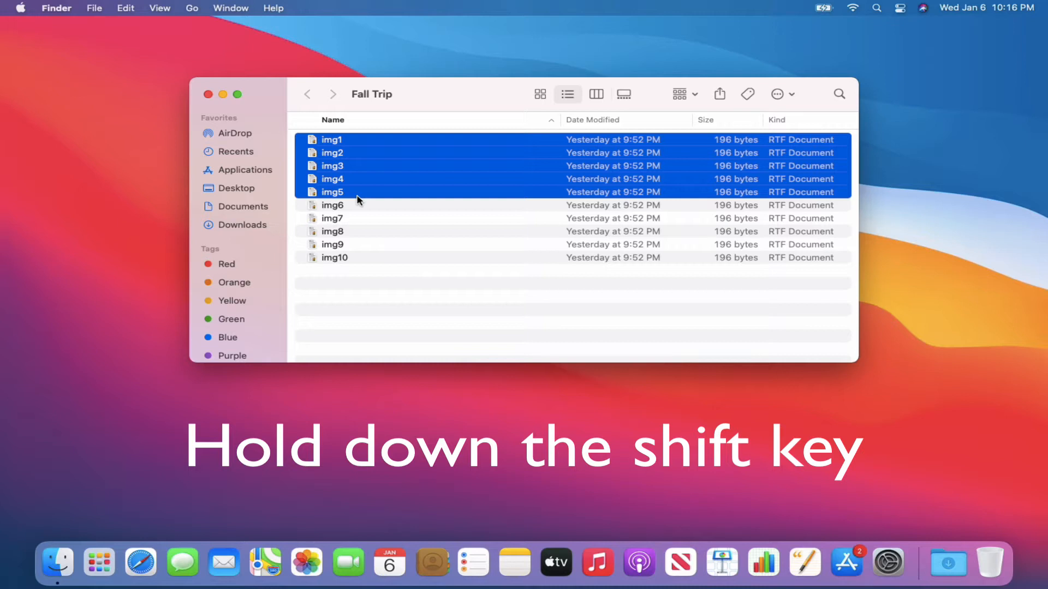
click(352, 281)
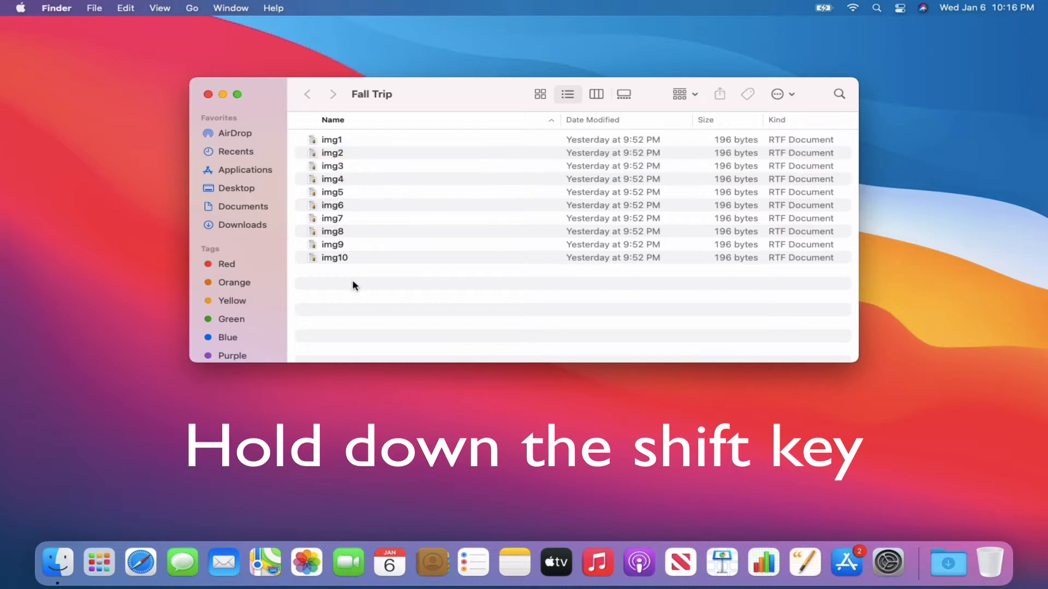
Select the whole range of files from img1 to img10 and deselect them.
click(370, 141)
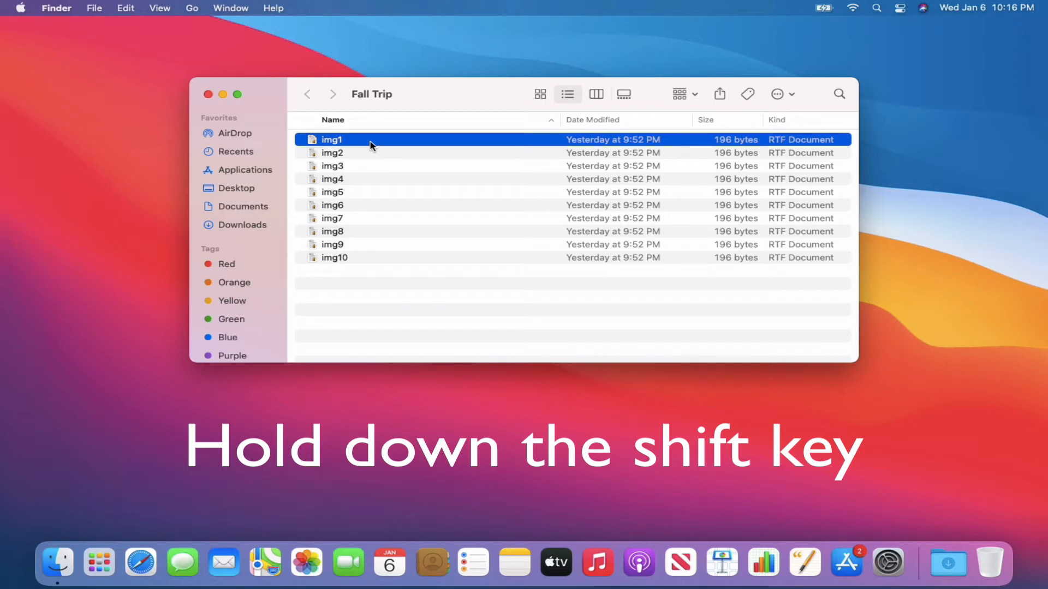
shift+click(370, 258)
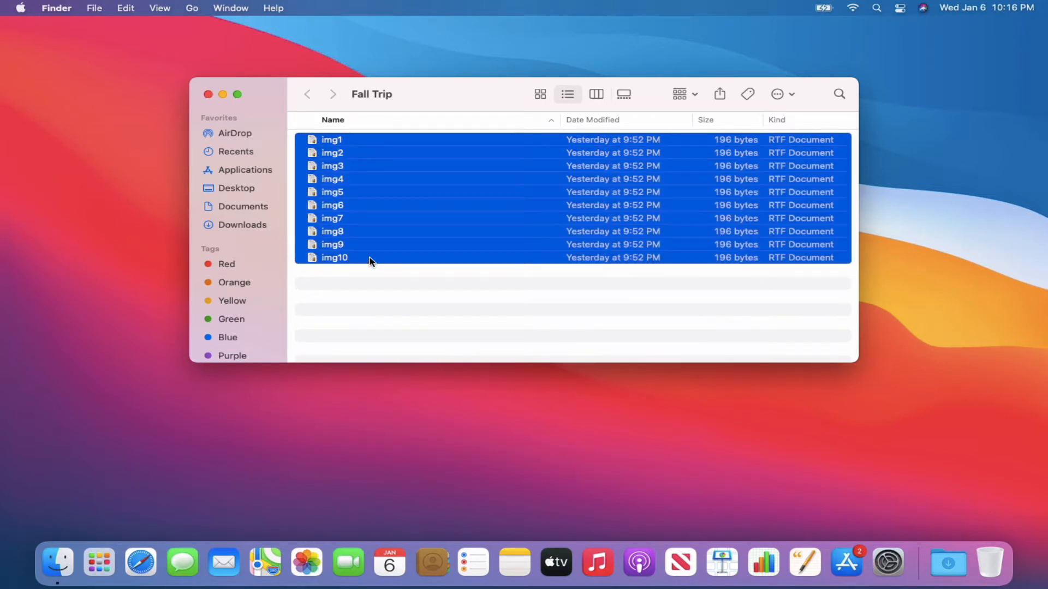
click(380, 319)
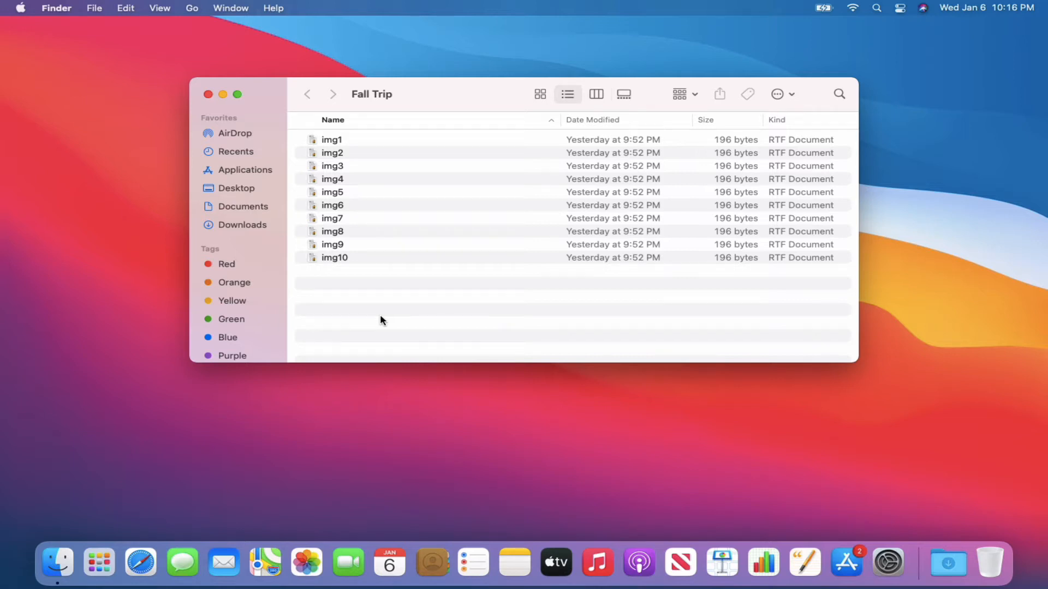
Select all files in the Fall Trip folder and start a batch rename in Replace Text mode.
key(super+a)
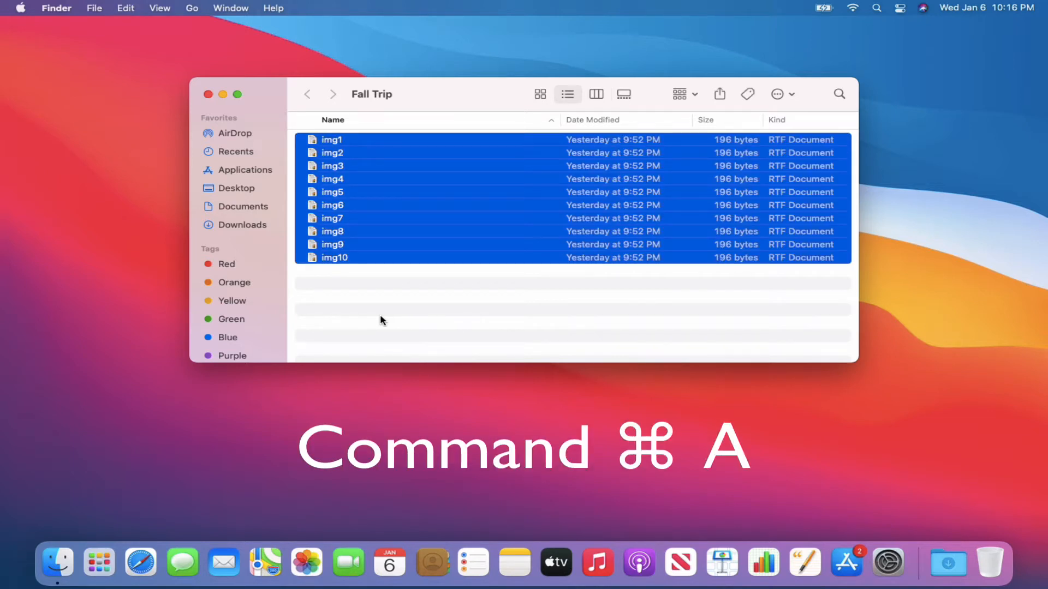
right_click(411, 170)
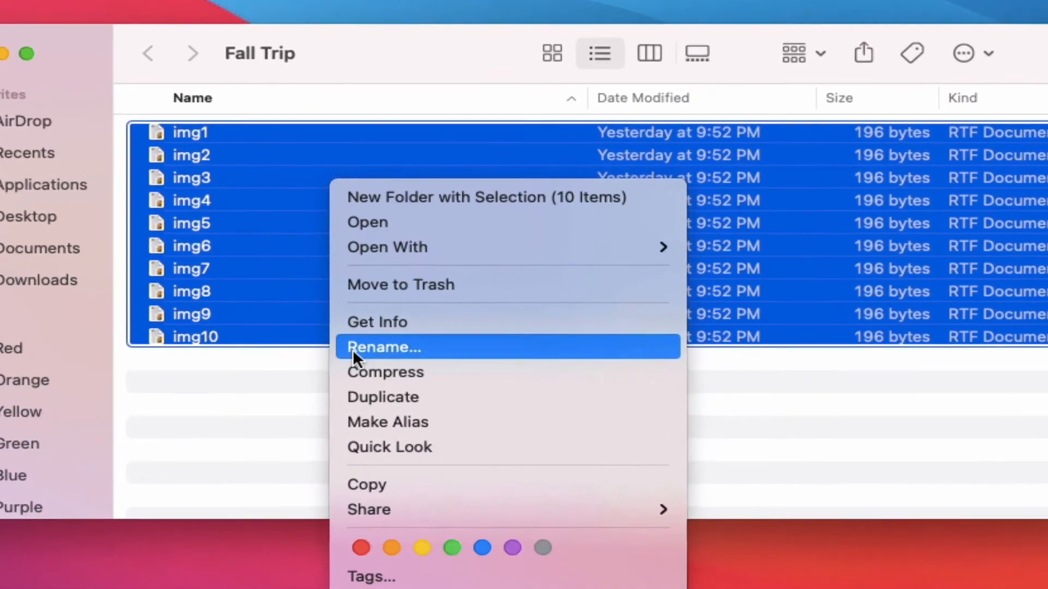
click(409, 307)
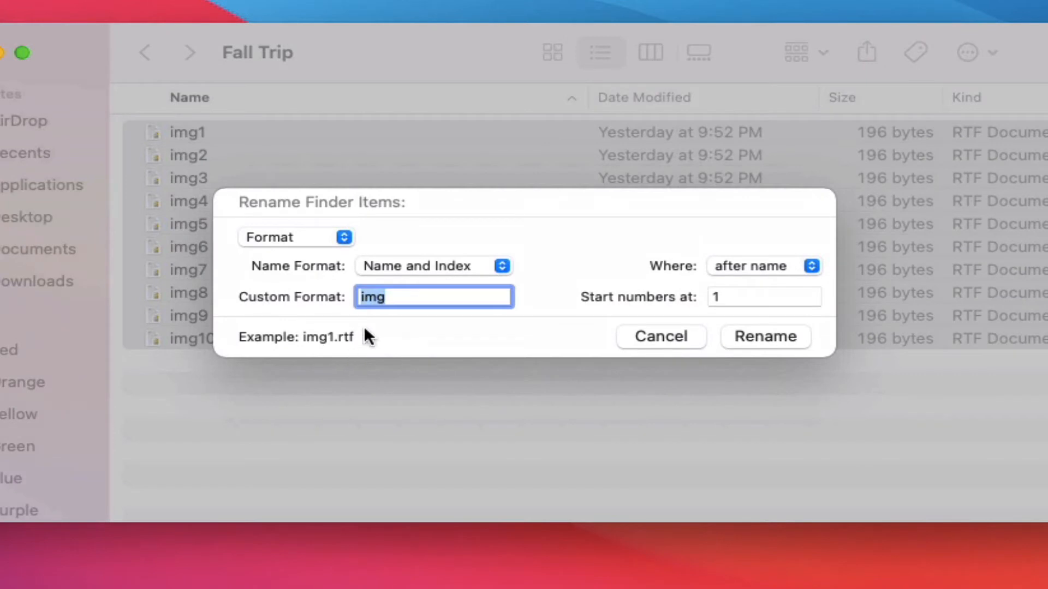
click(342, 240)
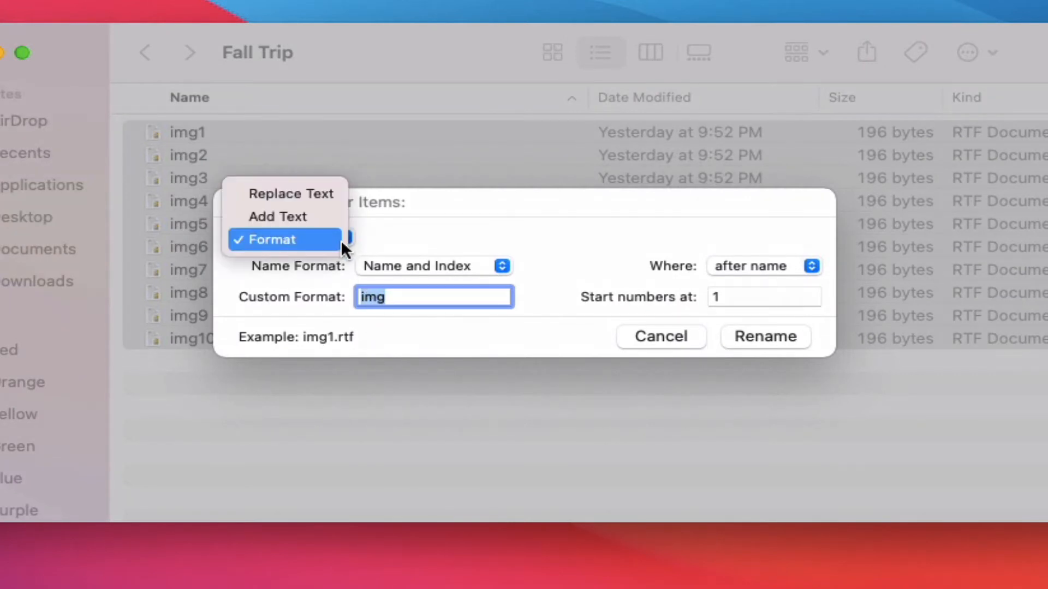
click(332, 193)
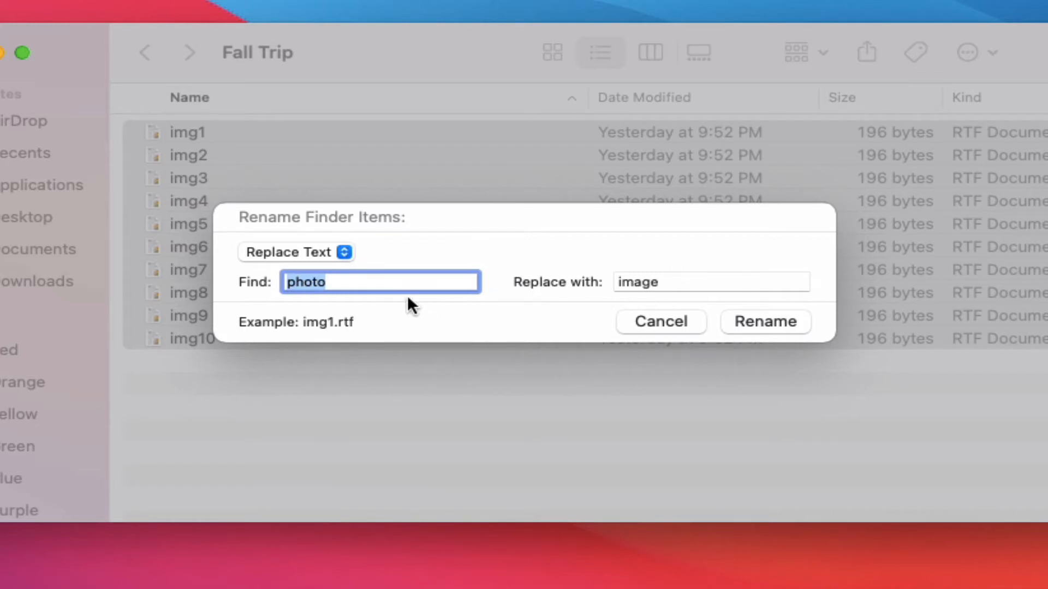
Find "img" in the selected file names, replace it with "image" and apply the rename.
click(393, 282)
key(BackSpace)
key(BackSpace)
key(BackSpace)
key(BackSpace)
key(BackSpace)
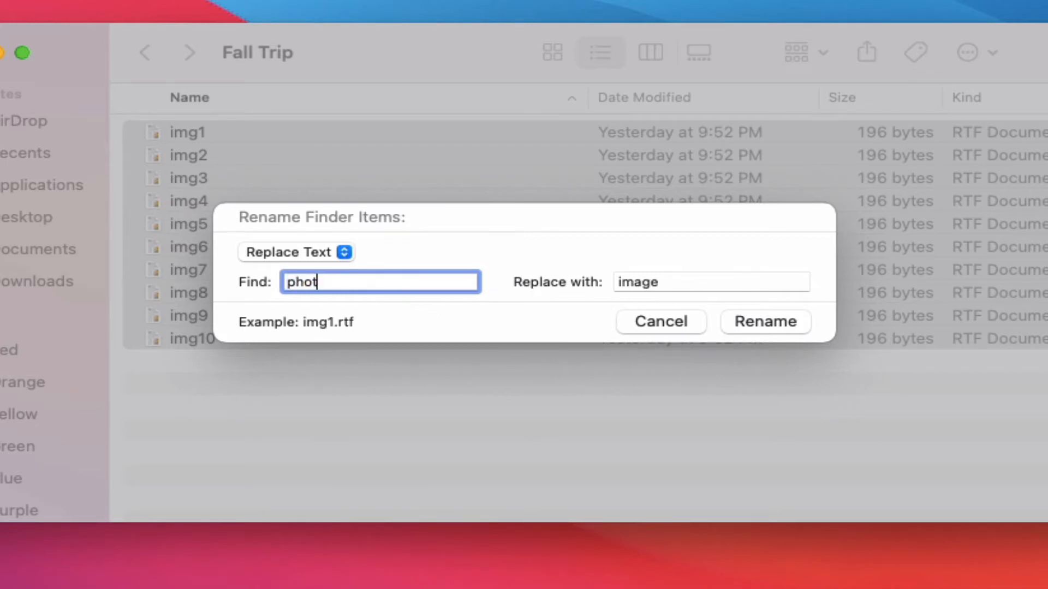
text(img)
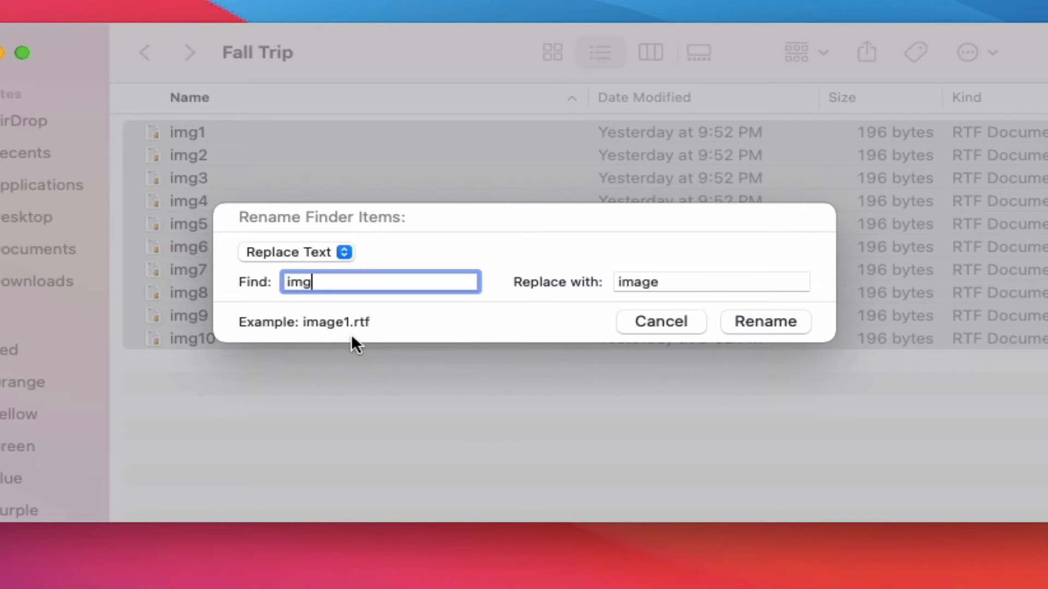
click(748, 323)
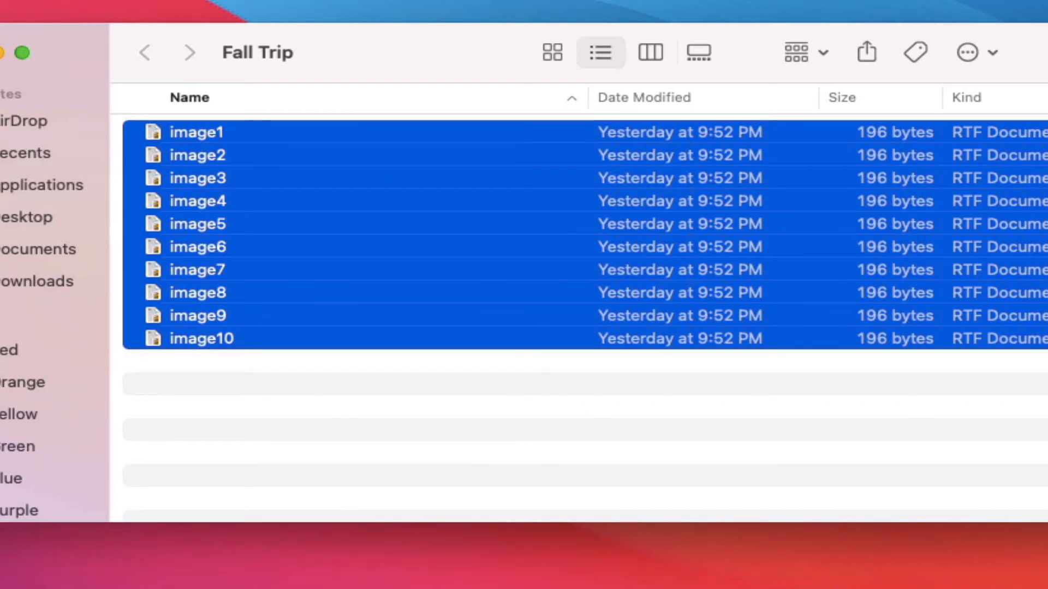
Undo the text replacement in the file names.
click(0, 0)
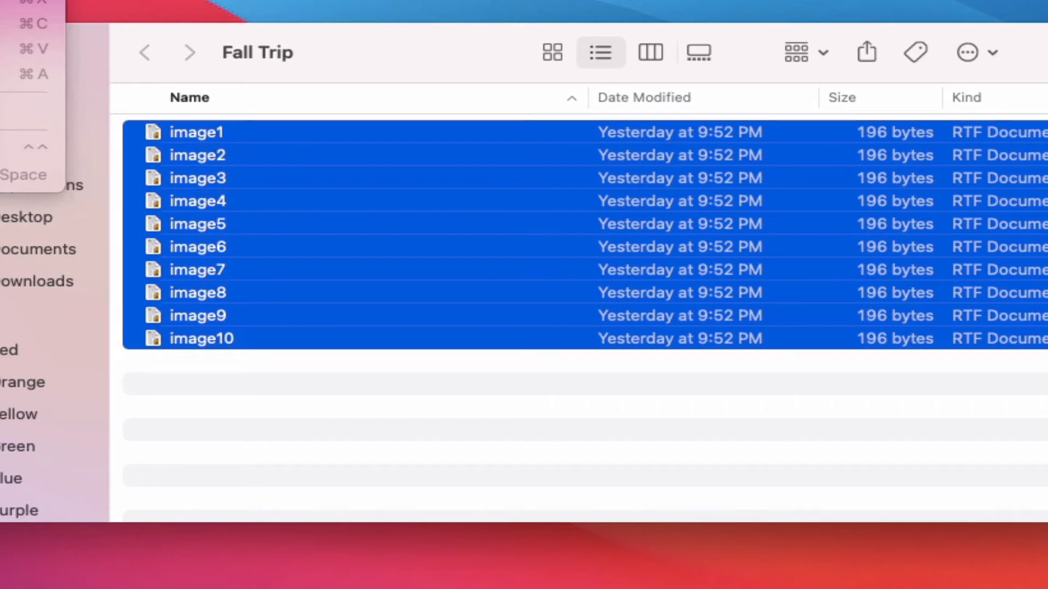
click(0, 0)
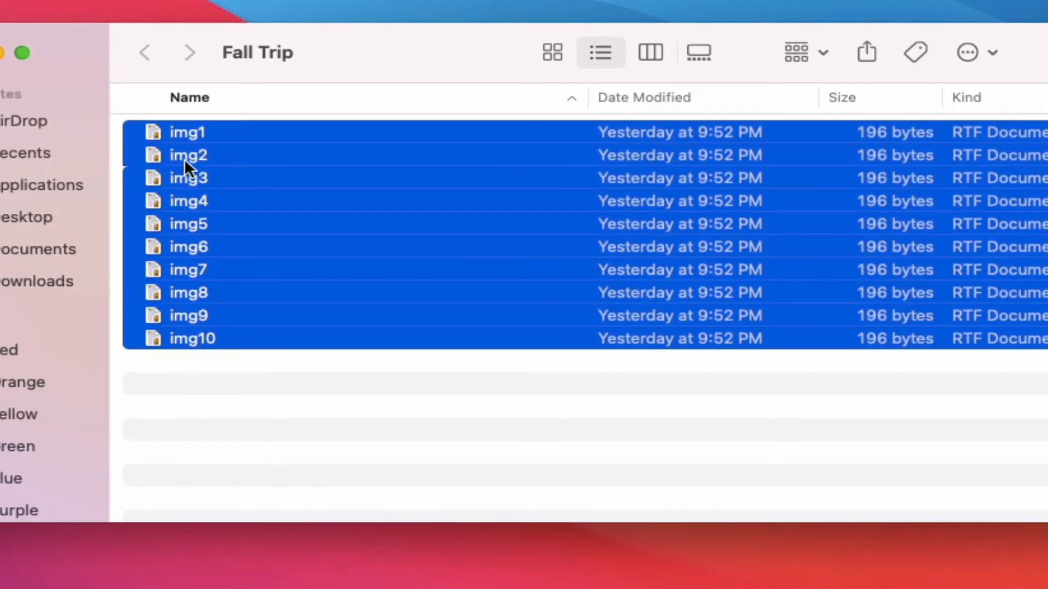
Batch rename the selected files in Add Text mode, adding "lake trip" after each name.
right_click(250, 151)
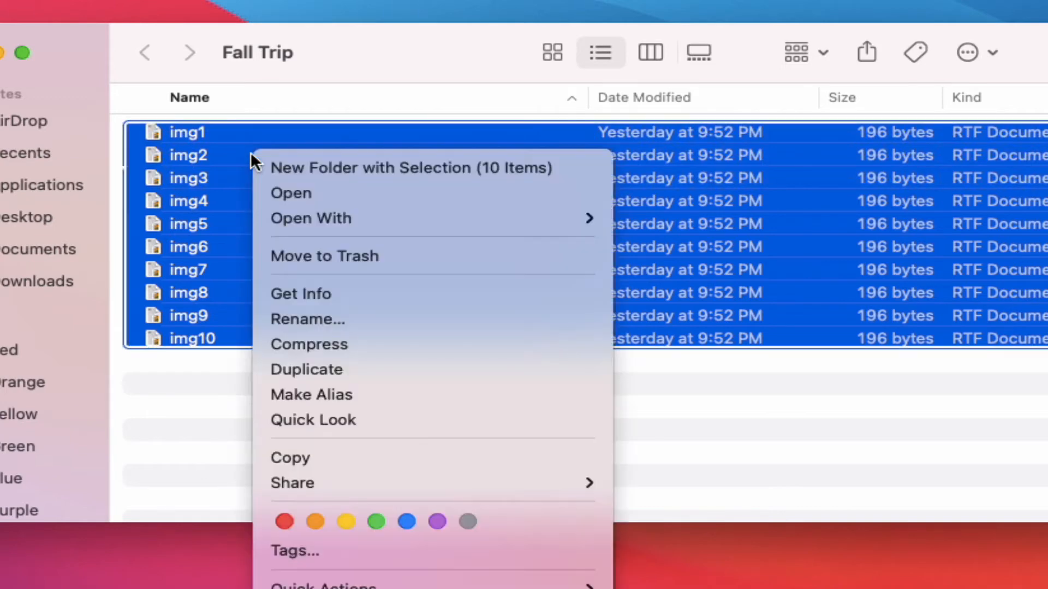
click(296, 311)
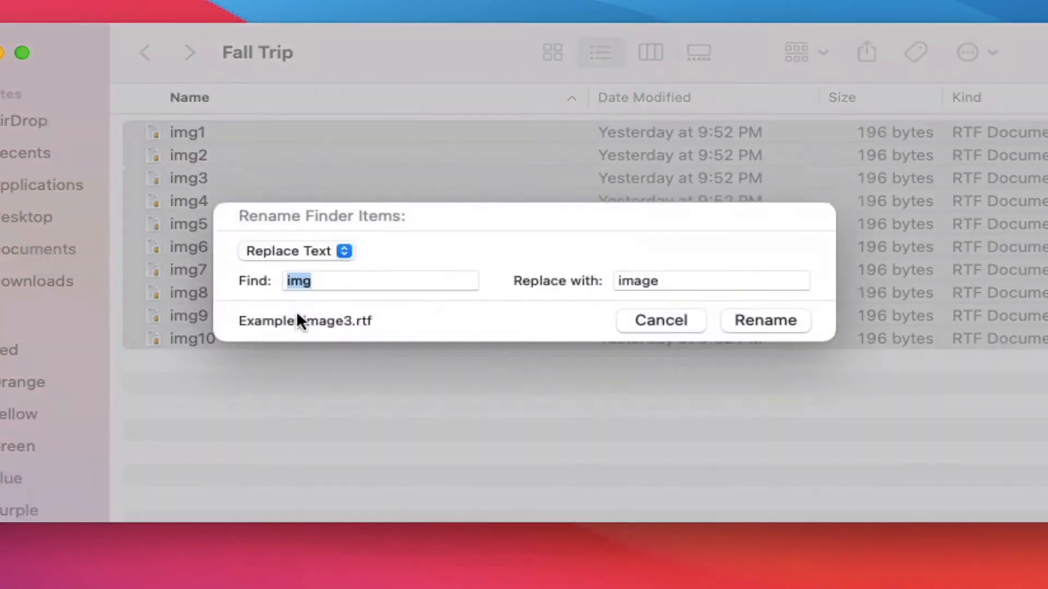
click(343, 251)
click(330, 279)
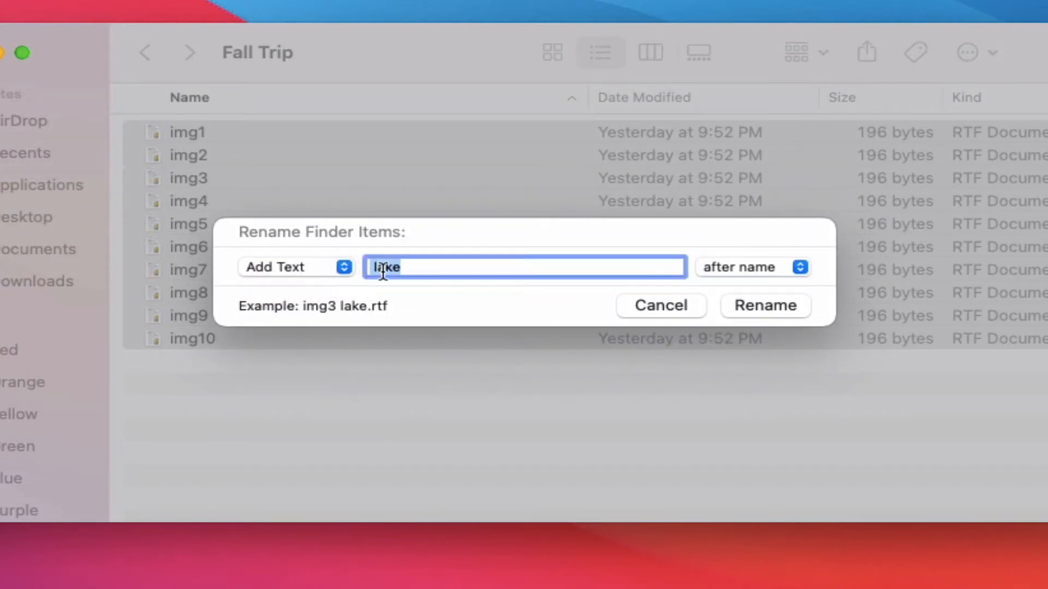
click(414, 267)
click(726, 269)
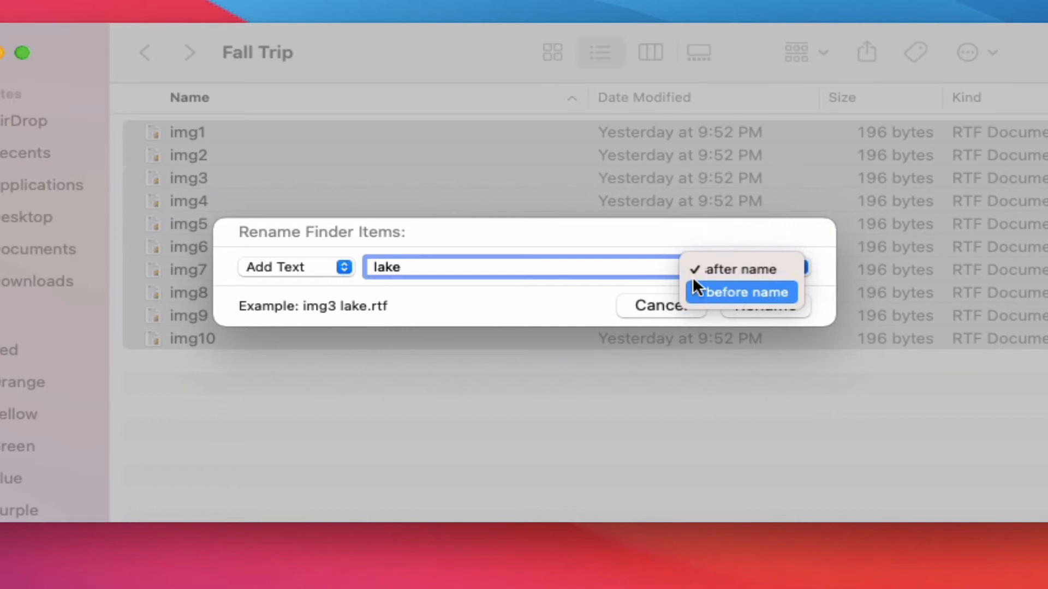
click(624, 269)
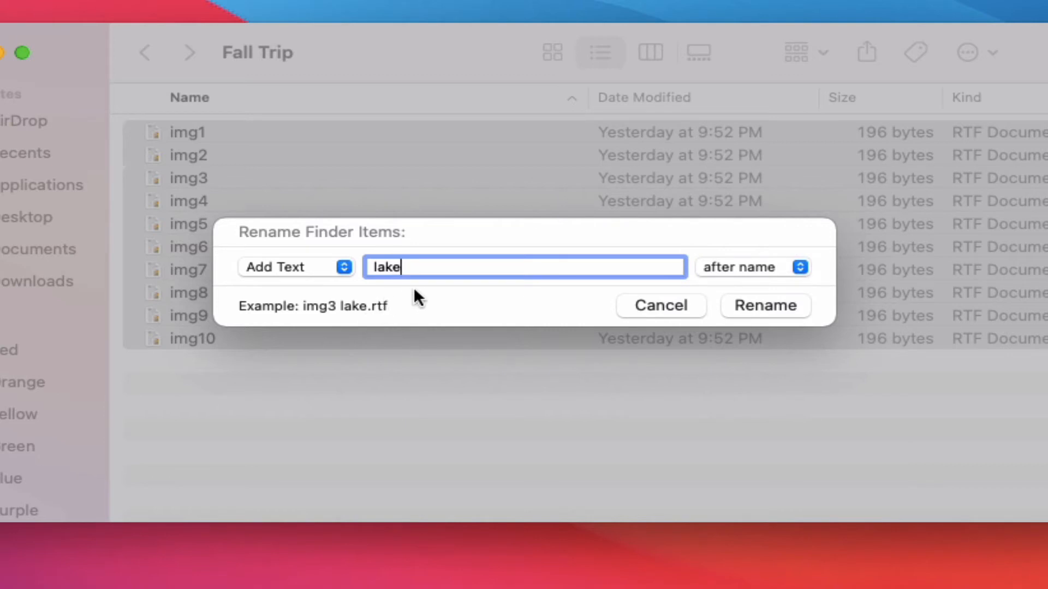
text(trip)
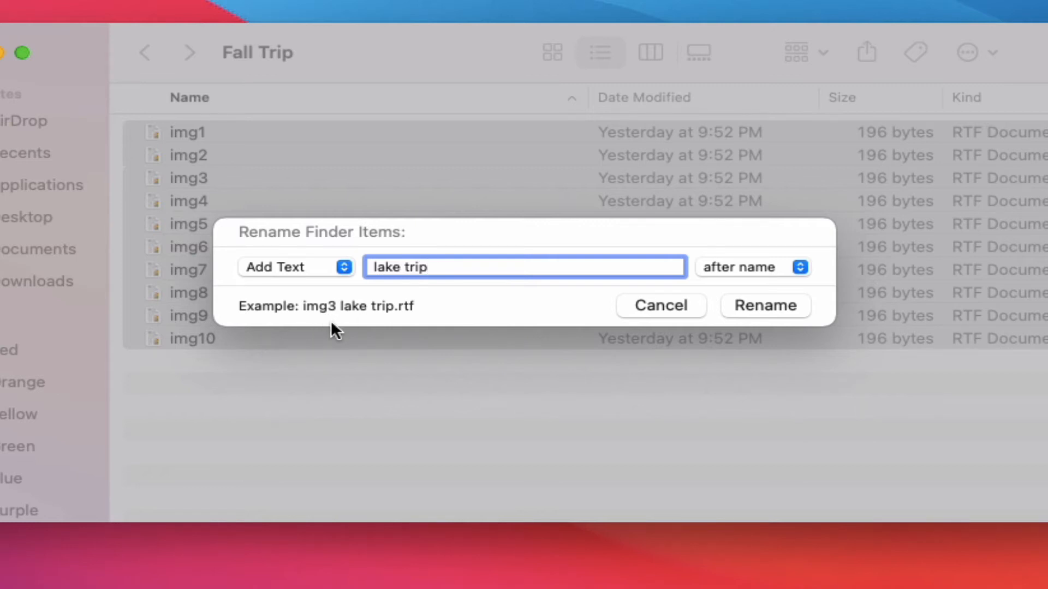
click(744, 309)
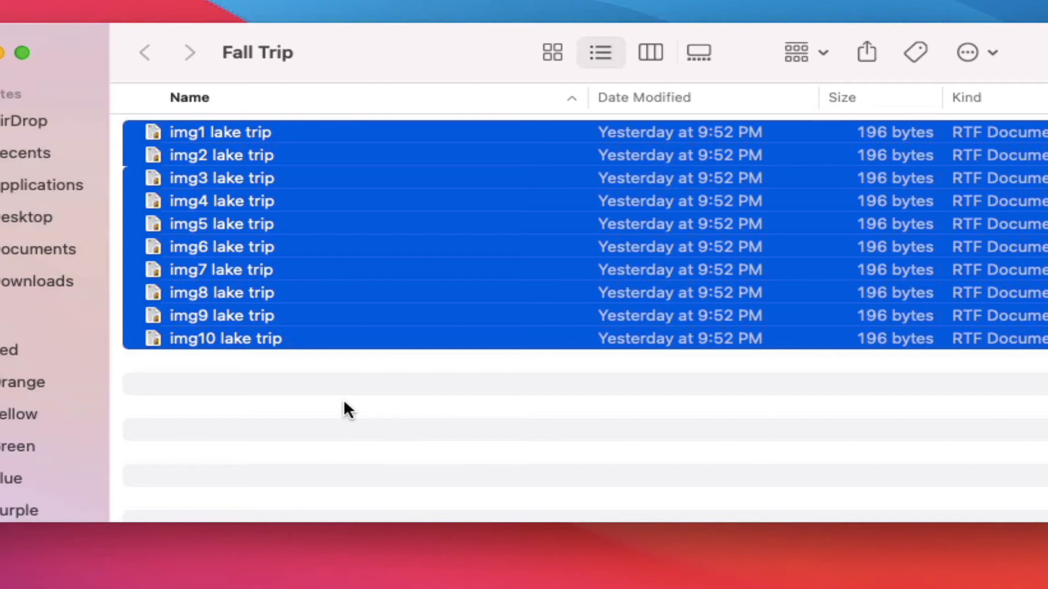
Undo the addition of "lake trip" to the file names.
click(0, 0)
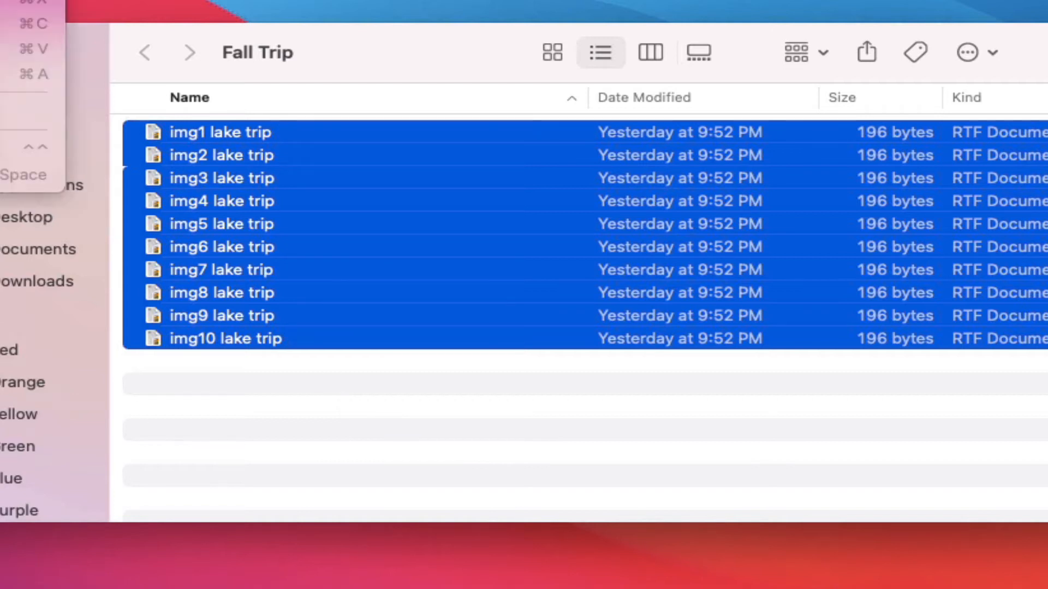
click(0, 0)
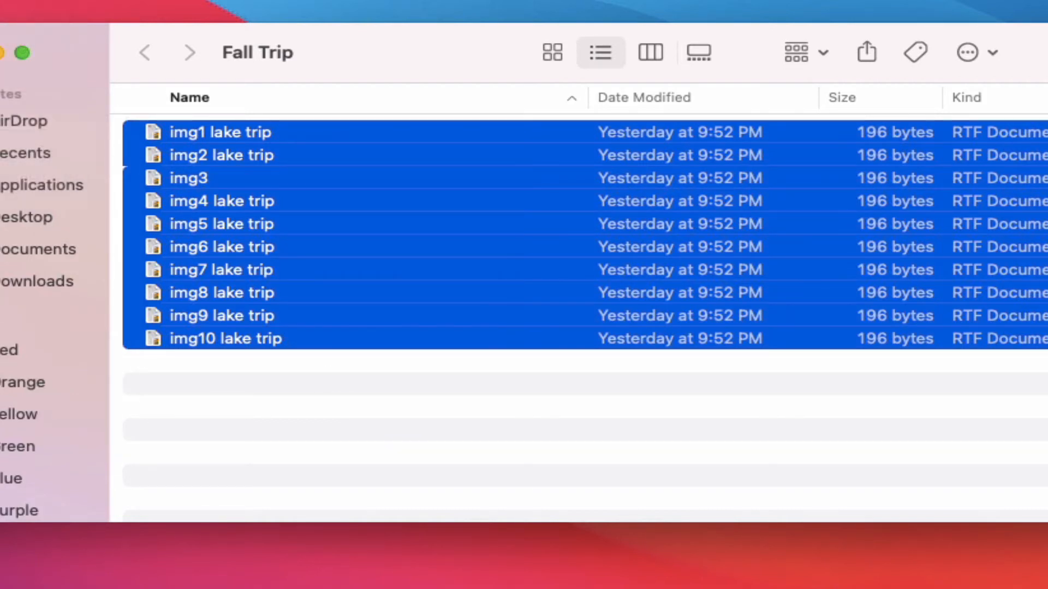
Start a batch rename of the selected files in Format mode with the custom format "photo".
right_click(243, 169)
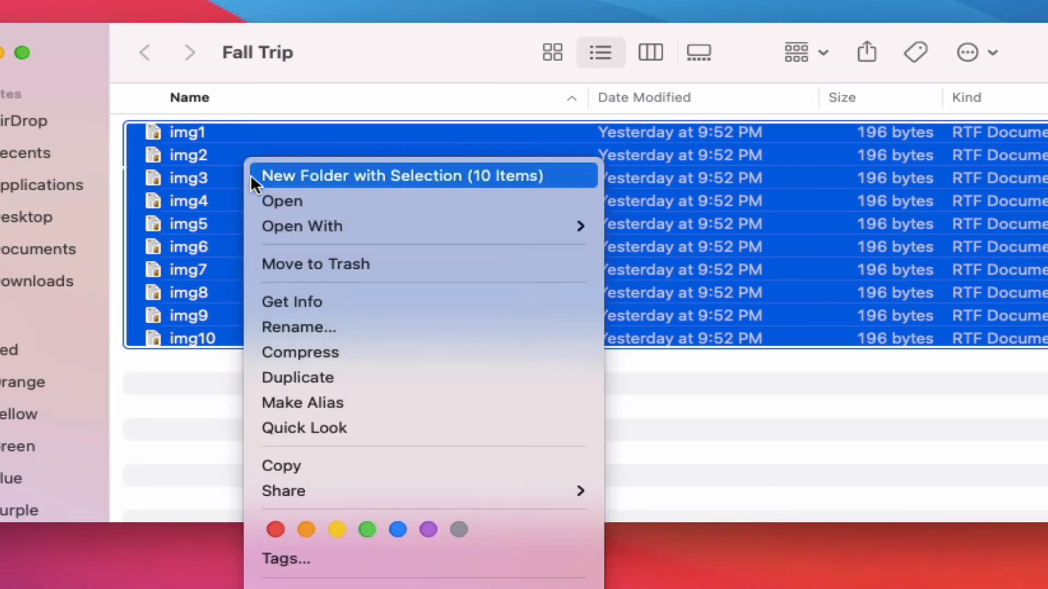
click(285, 329)
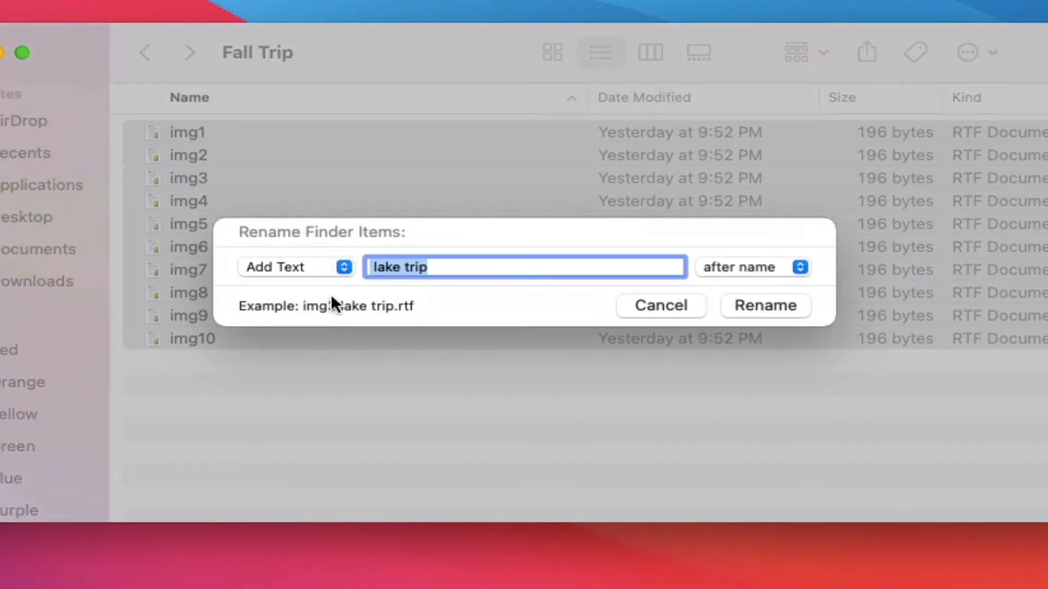
click(342, 270)
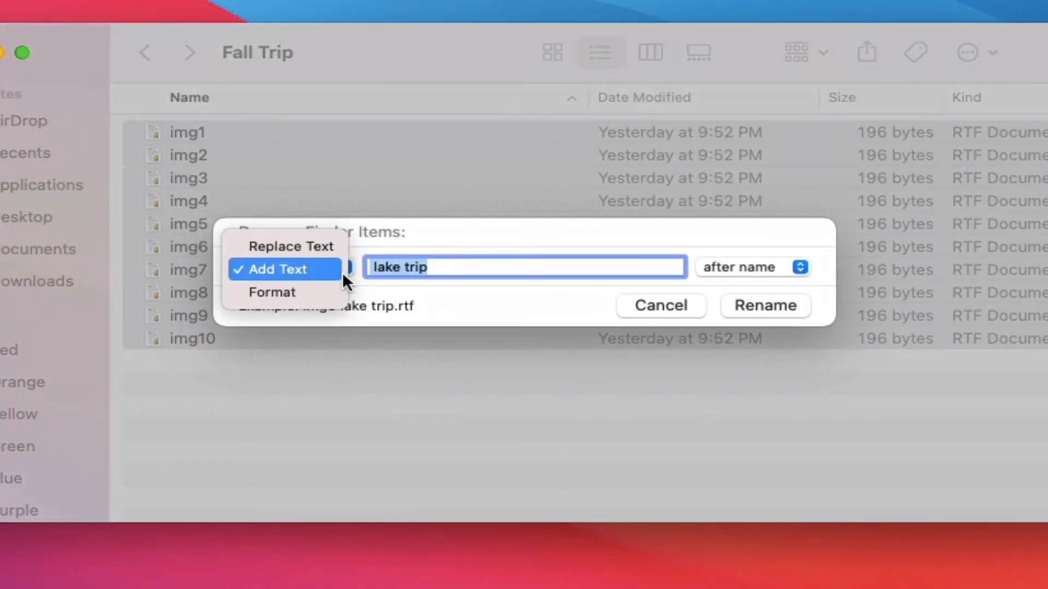
click(332, 291)
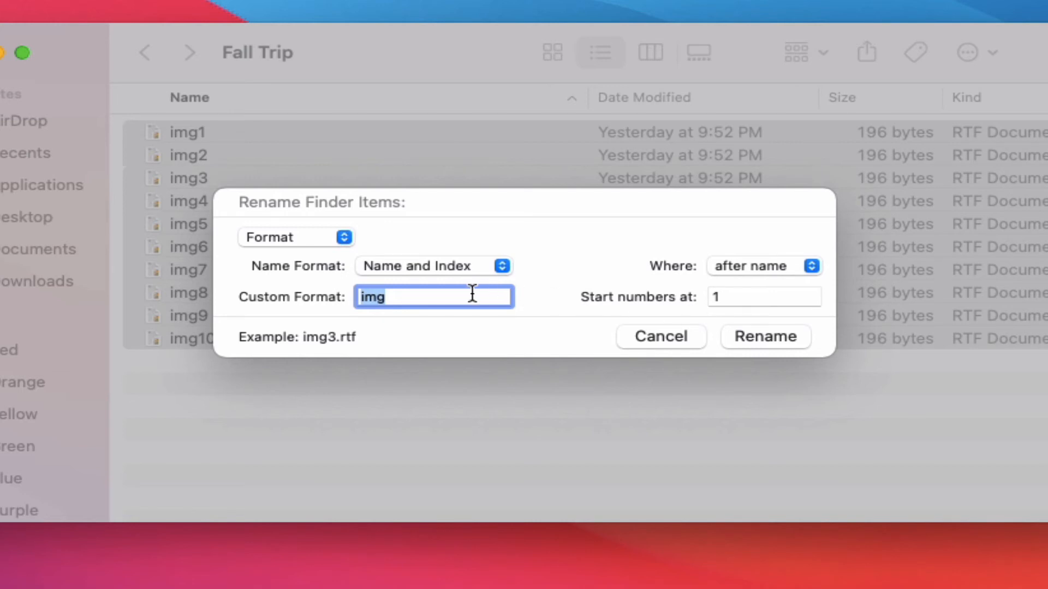
click(425, 302)
key(BackSpace)
key(BackSpace)
key(BackSpace)
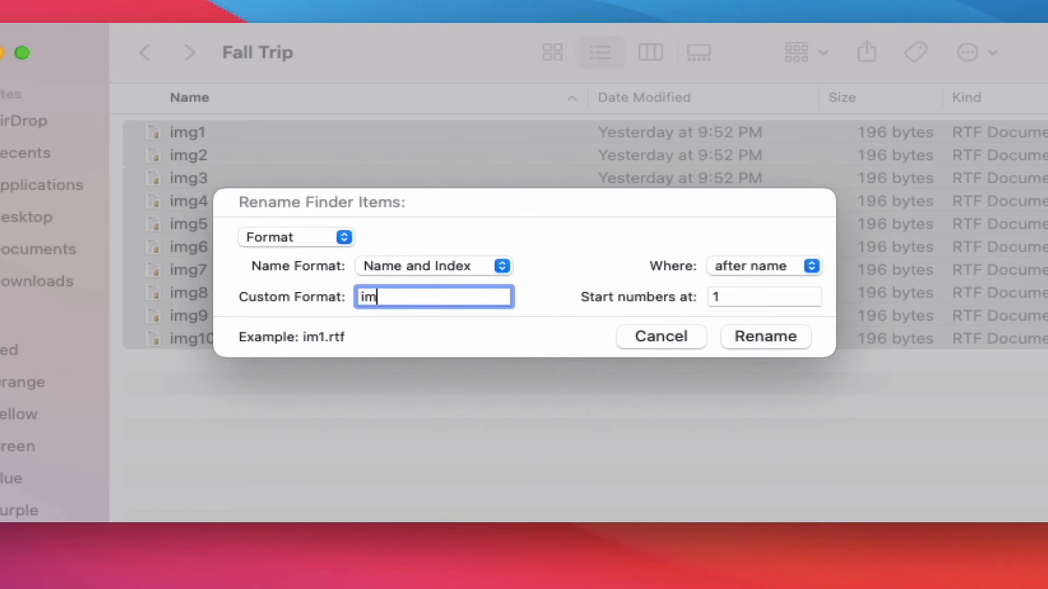
text(photo)
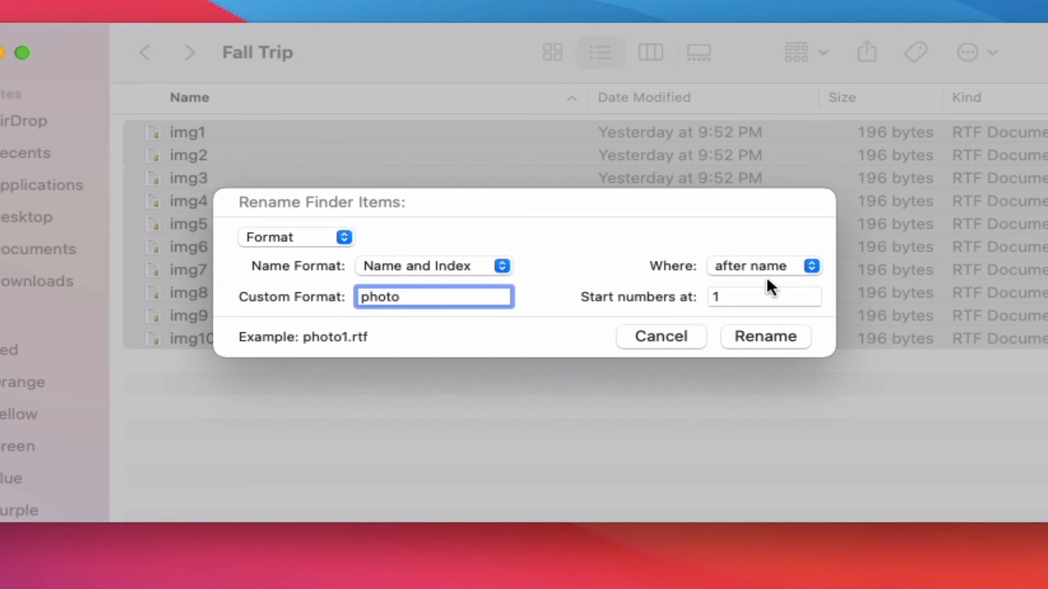
Start the index numbers at 100 and apply the rename to the selected files.
click(752, 297)
text(00)
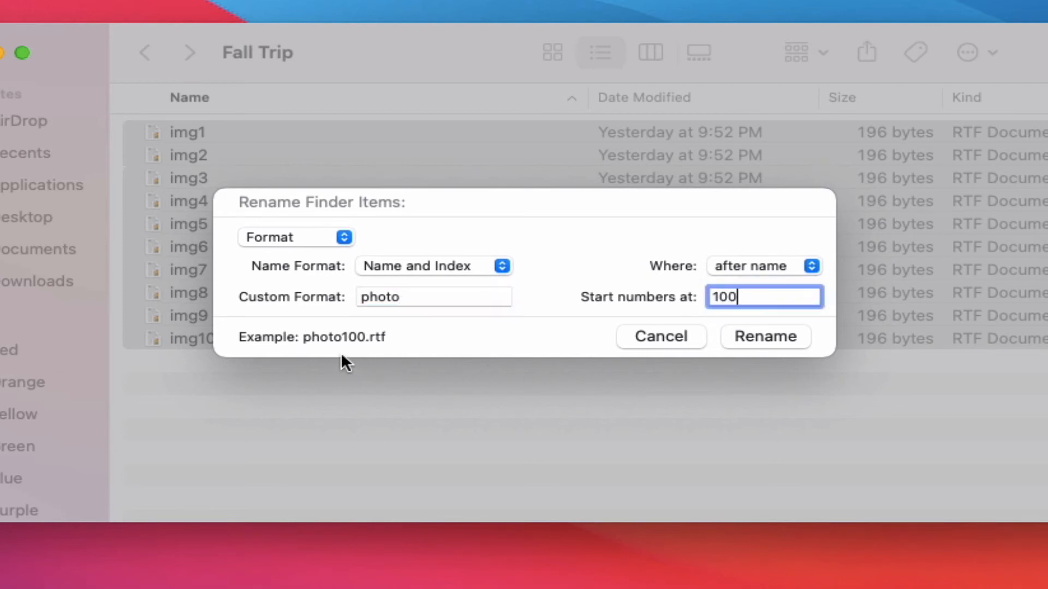
click(765, 336)
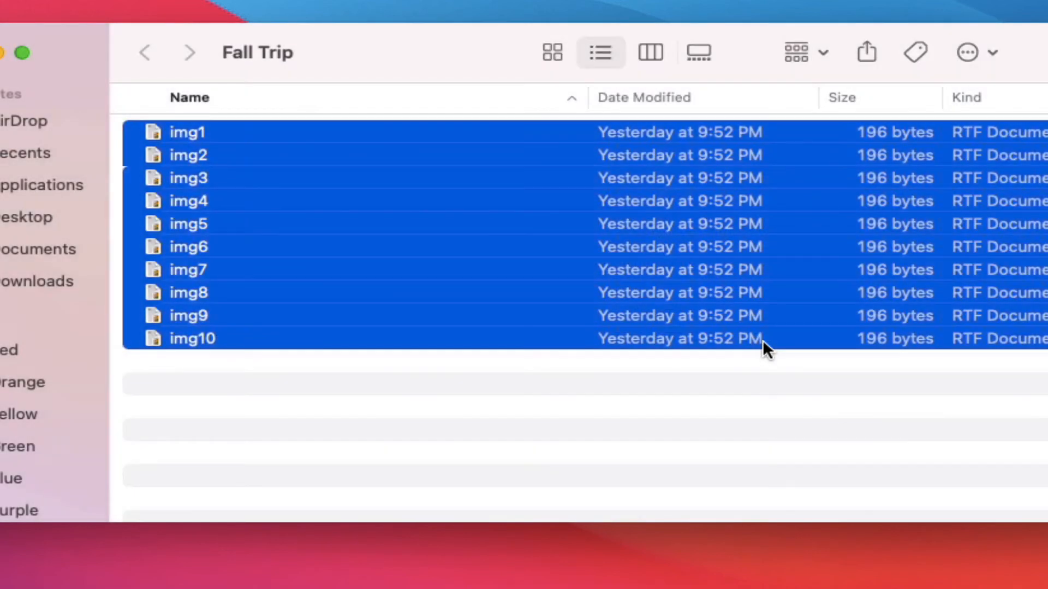
Start another batch rename of the selected files in Format mode with the Name and Counter name format, keeping the number after the name.
right_click(257, 163)
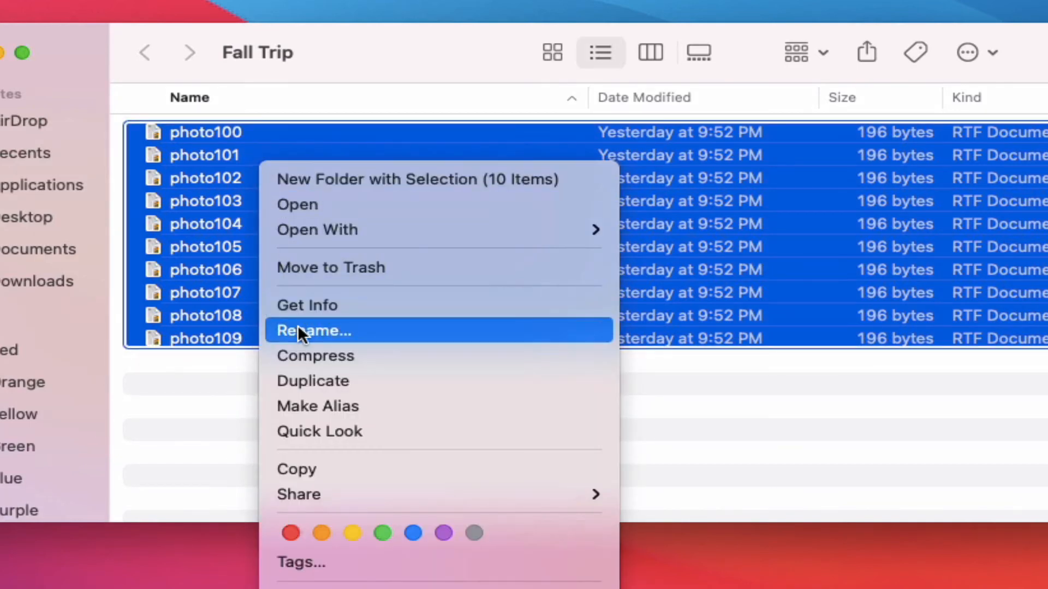
click(297, 330)
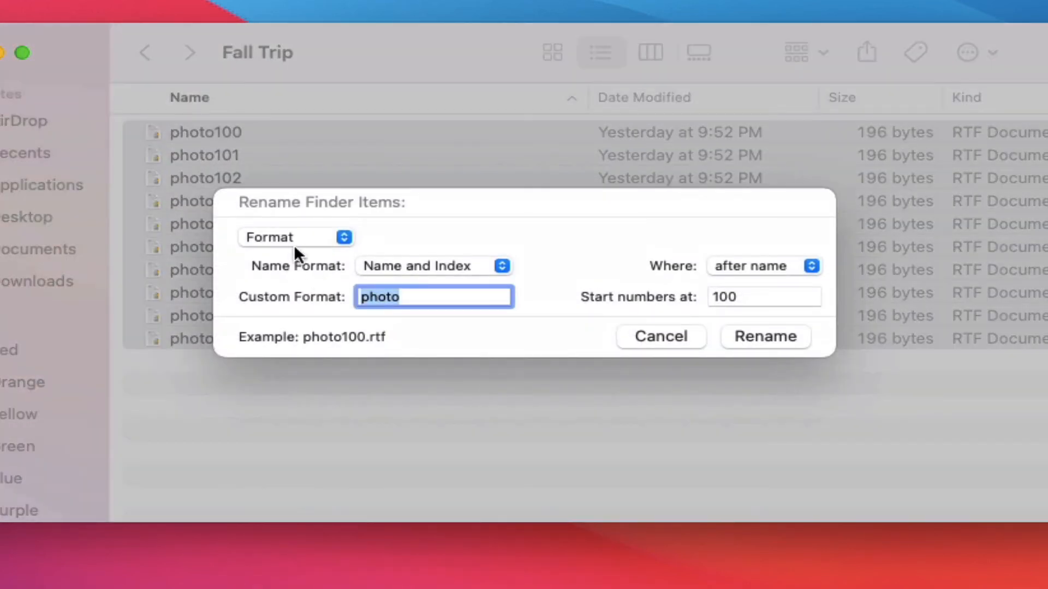
click(500, 266)
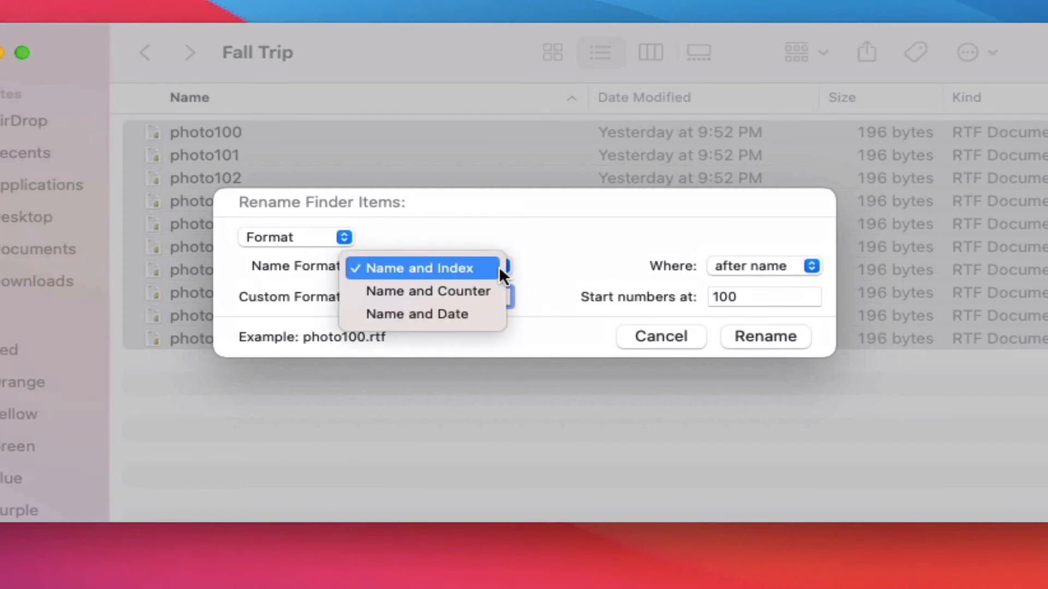
click(488, 289)
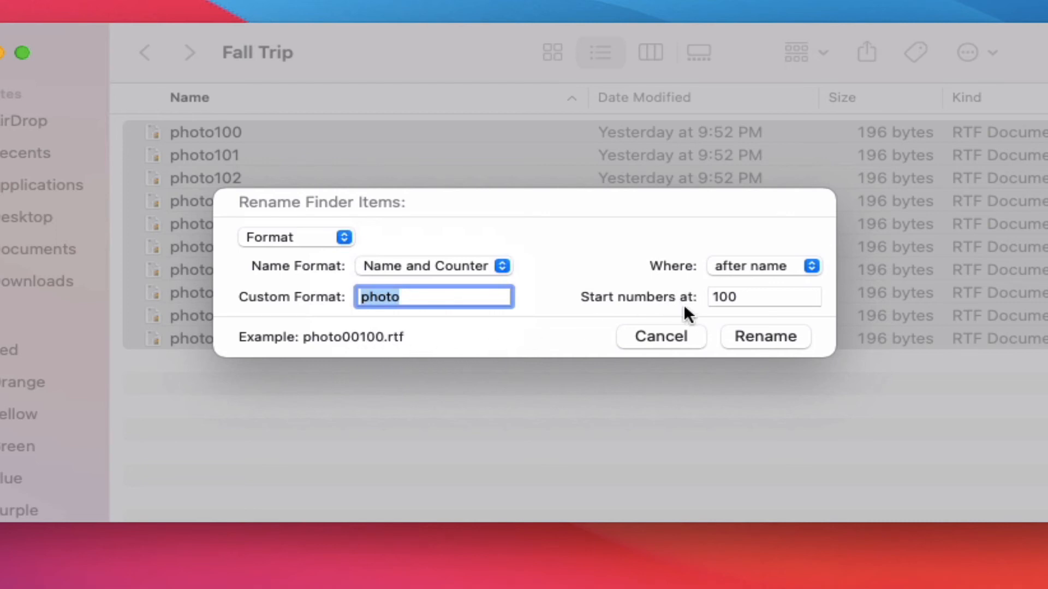
click(743, 270)
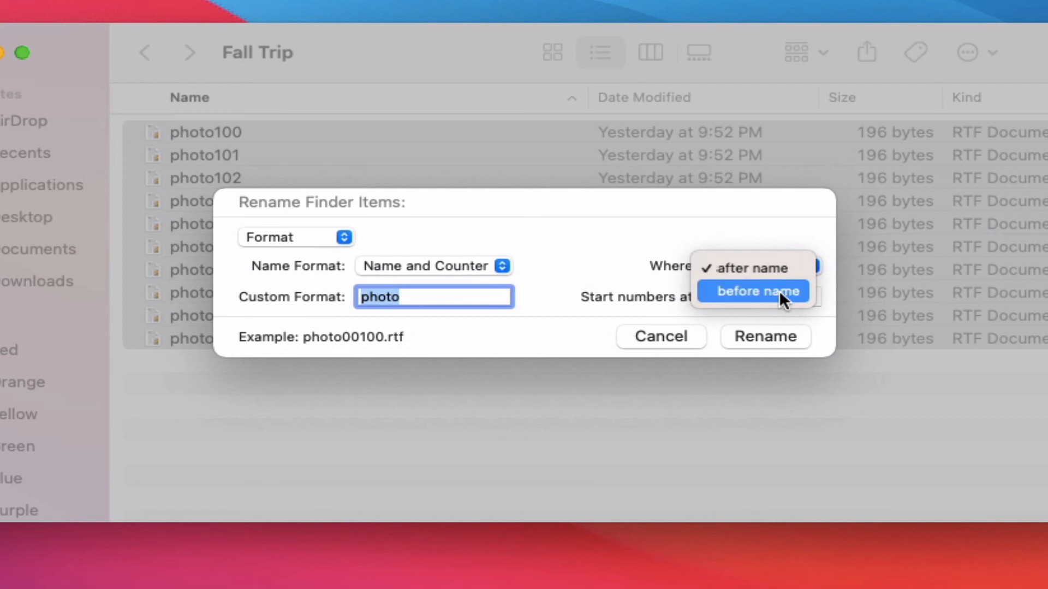
click(771, 217)
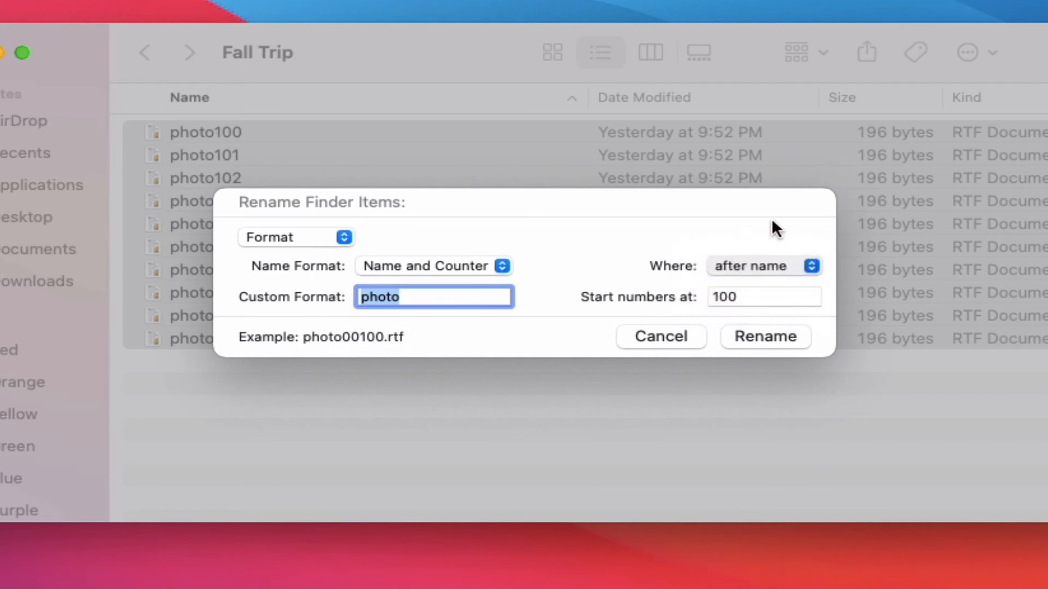
Rename the files using the Name and Date format after the custom text "photo" followed by a space, and clear the selection.
click(433, 302)
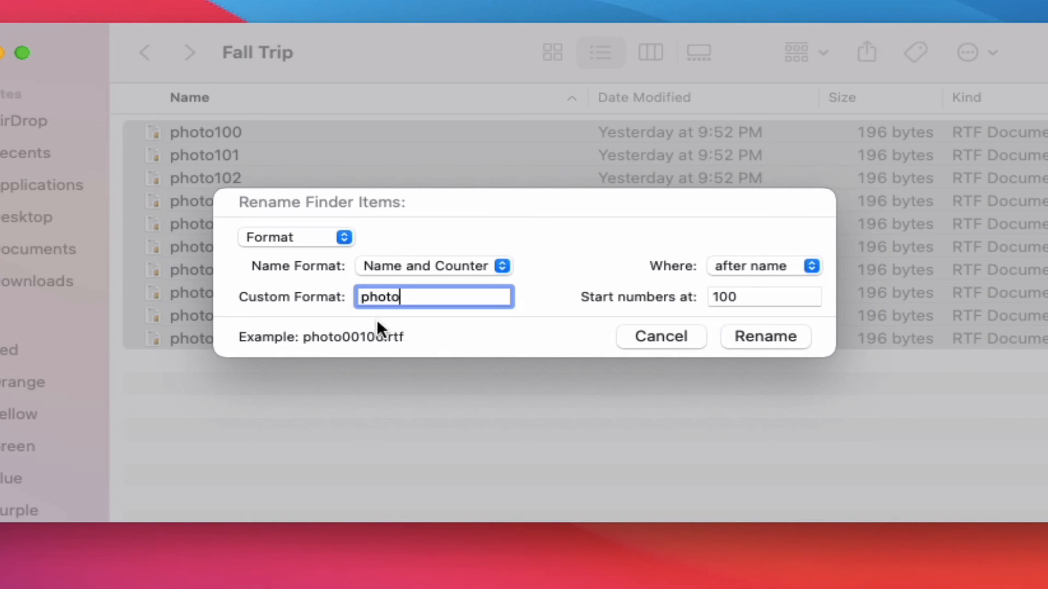
click(487, 261)
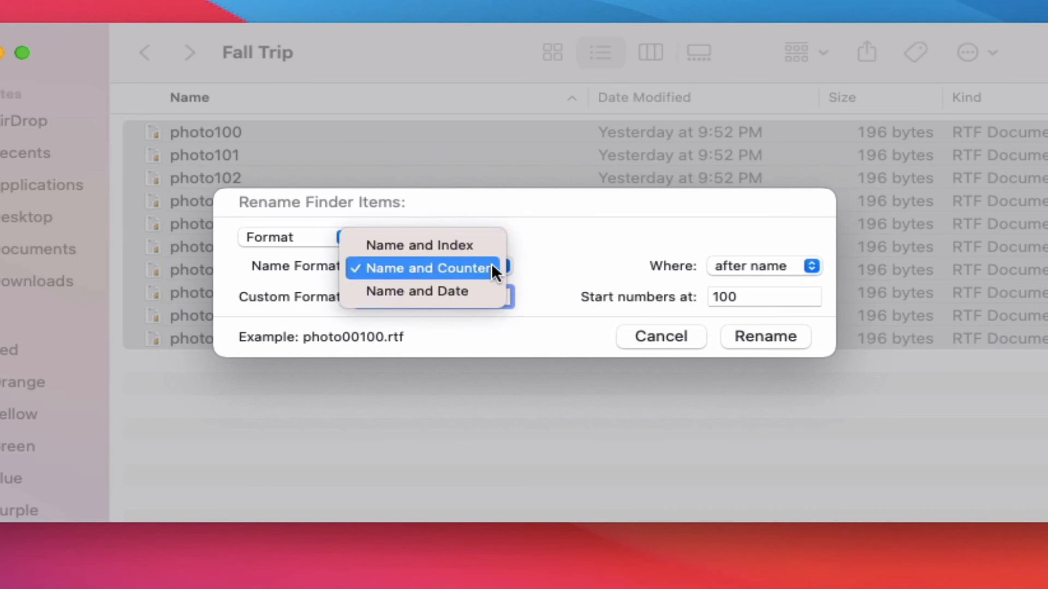
click(480, 292)
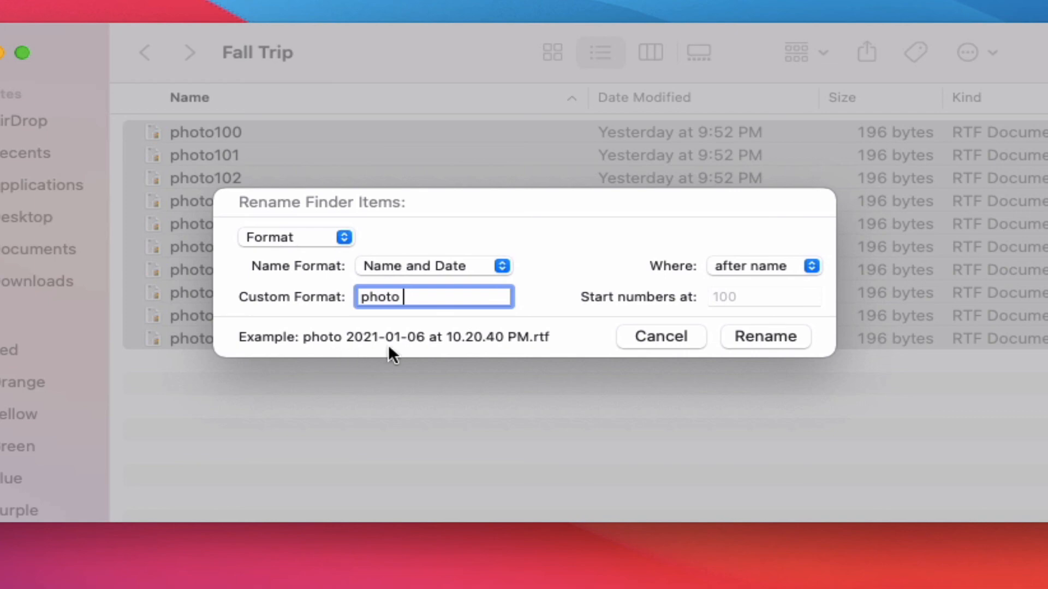
click(750, 337)
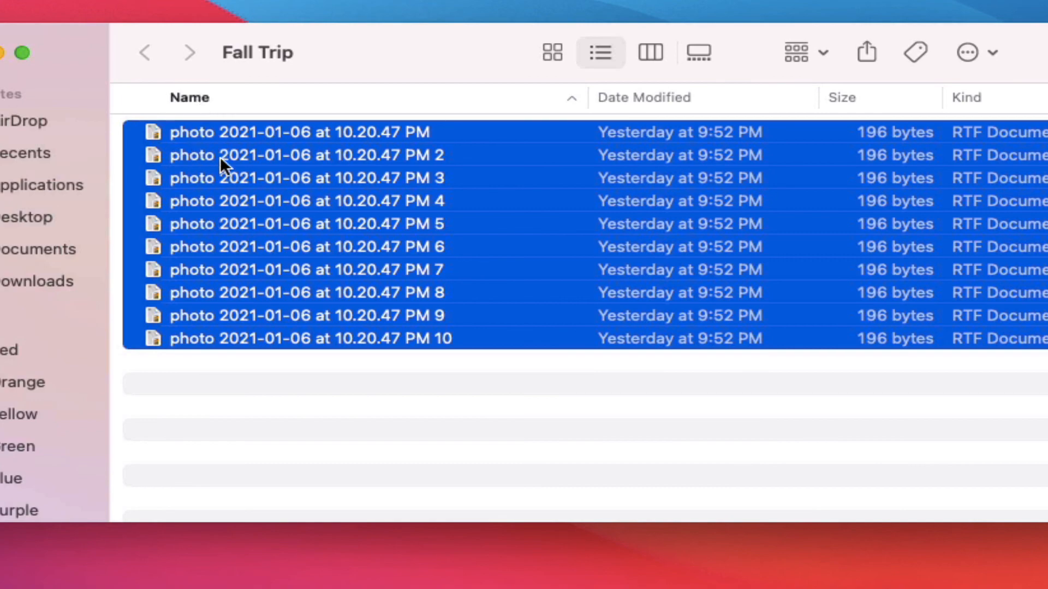
click(422, 408)
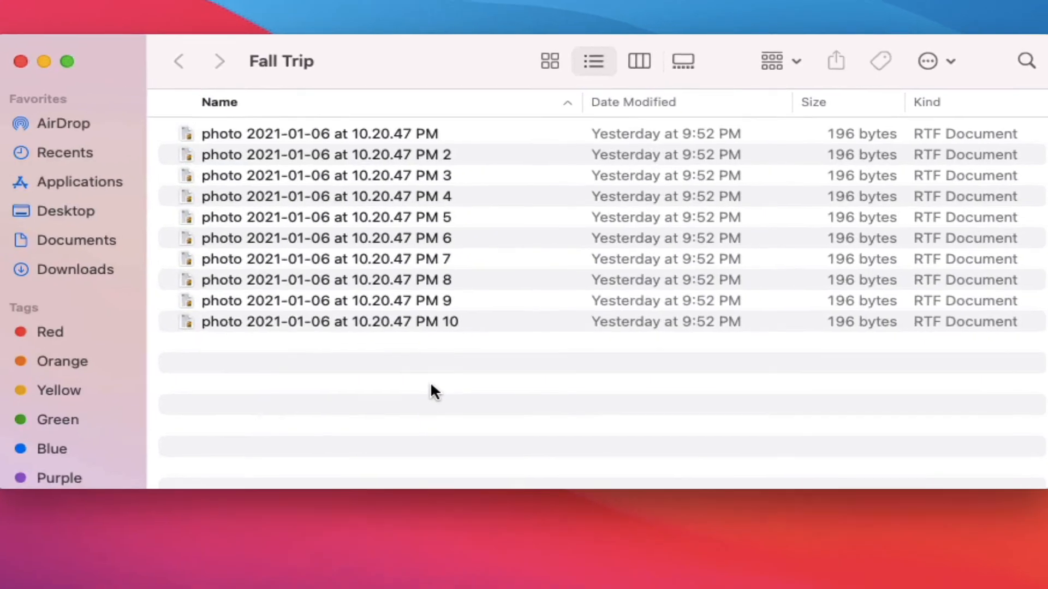